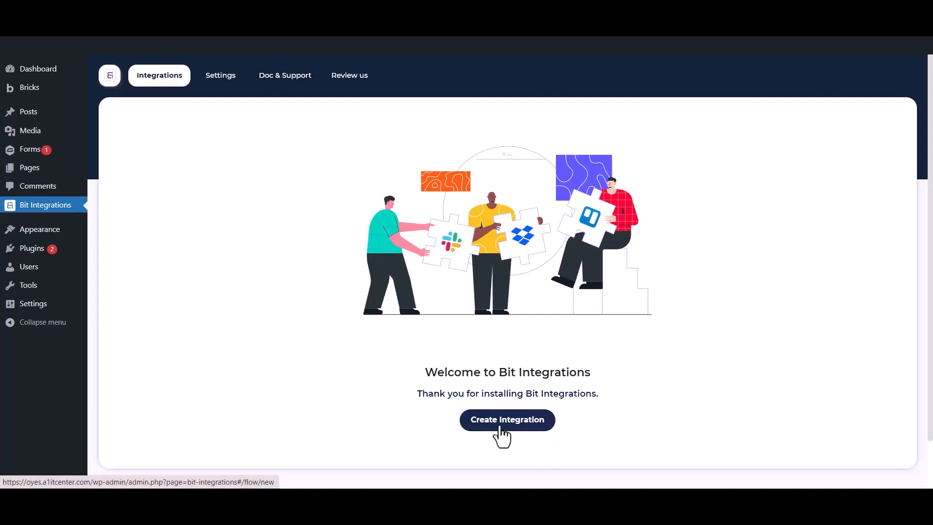
Start a new integration triggered by the Gravity Forms 'Contact Us' form.
left_click(500, 428)
left_click(358, 146)
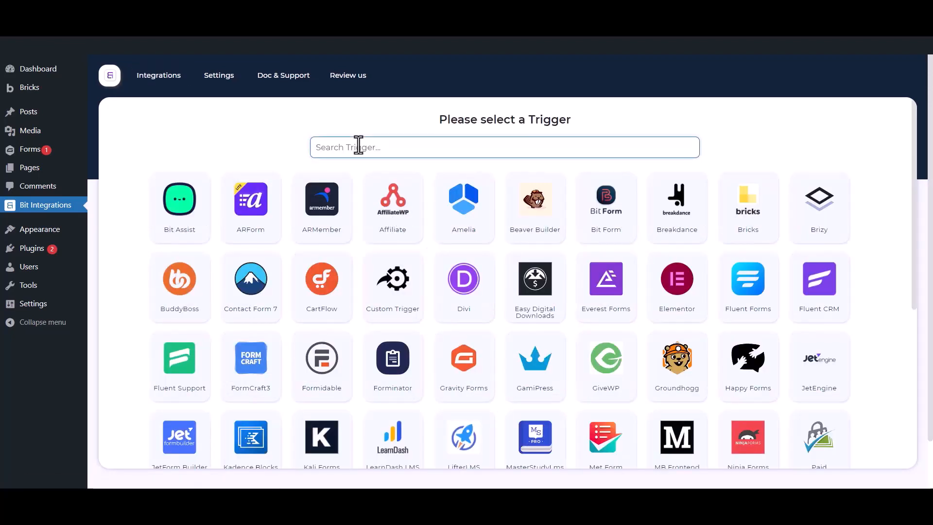
type("gravity forms")
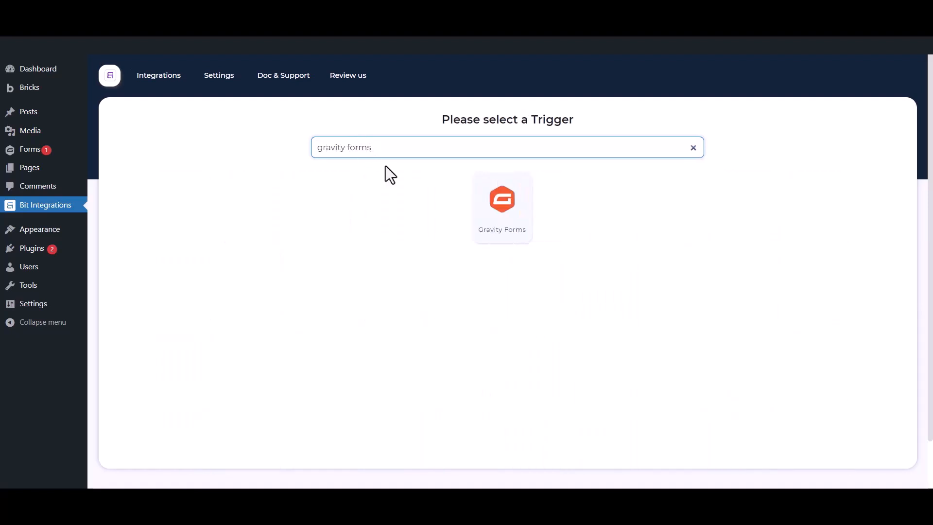
left_click(483, 217)
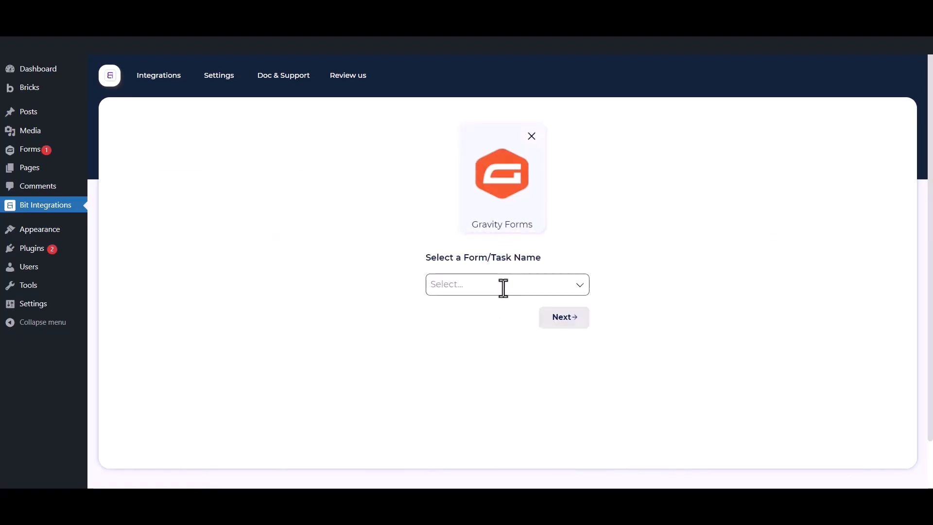
left_click(501, 288)
left_click(488, 308)
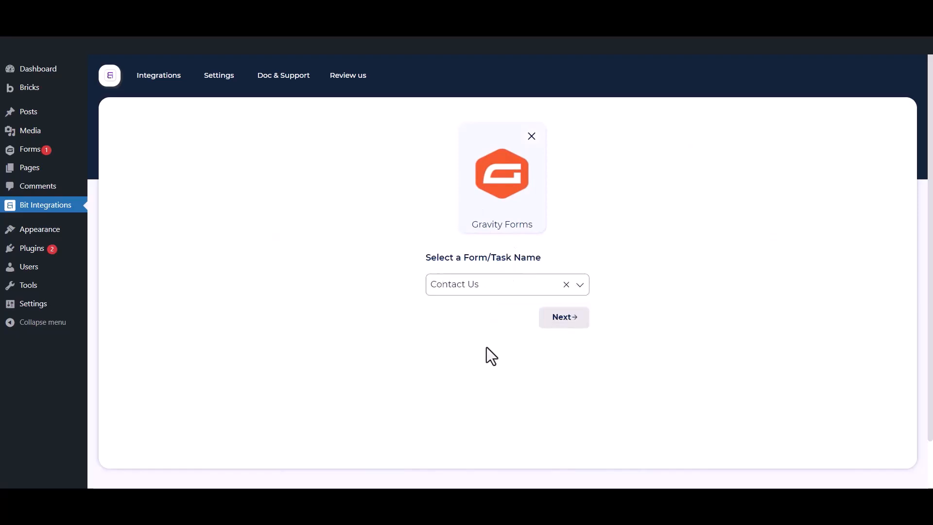
left_click(569, 323)
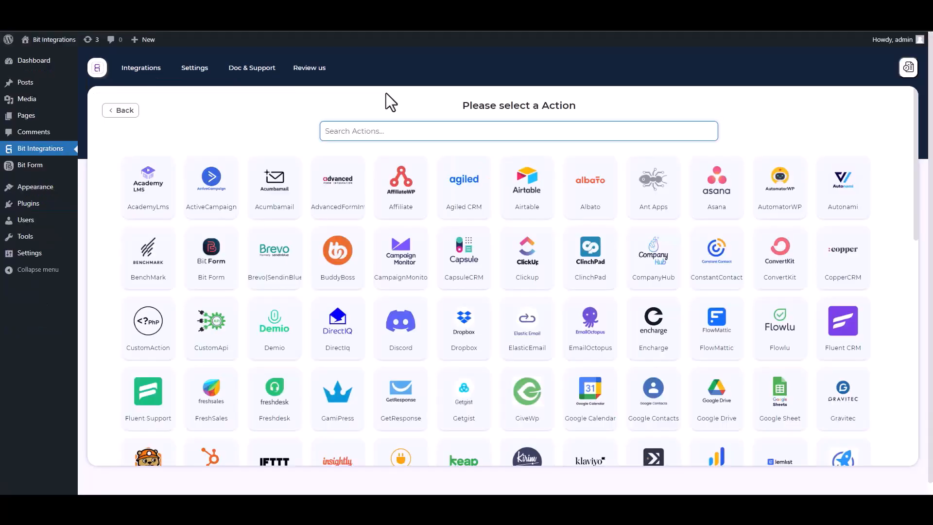
Search 'SY' and choose SyncSpider as the integration's action app.
type("SY")
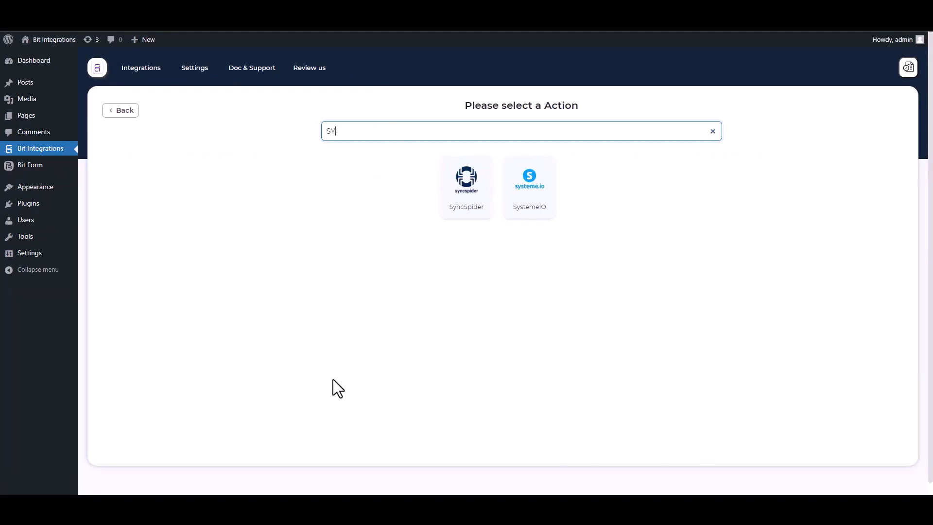
left_click(473, 216)
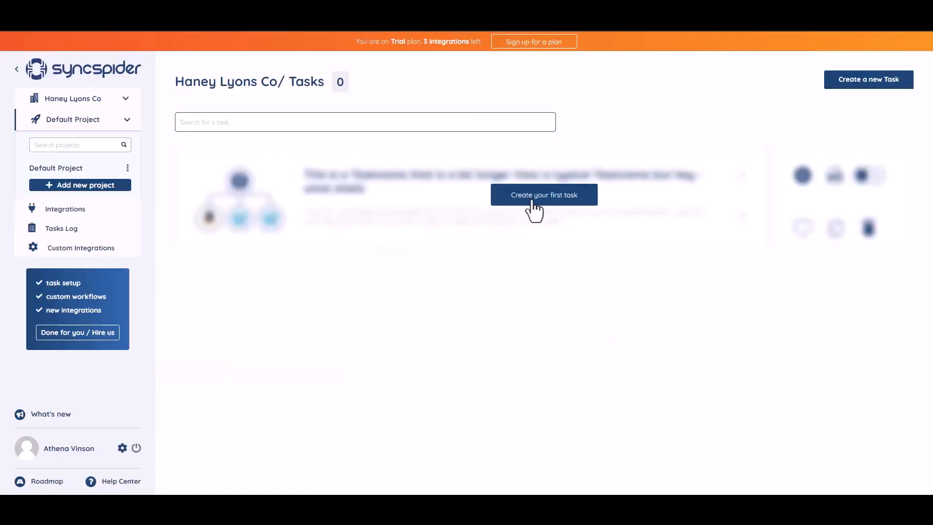
Create a SyncSpider task from scratch using the WebHooks and MailerLite apps.
left_click(534, 210)
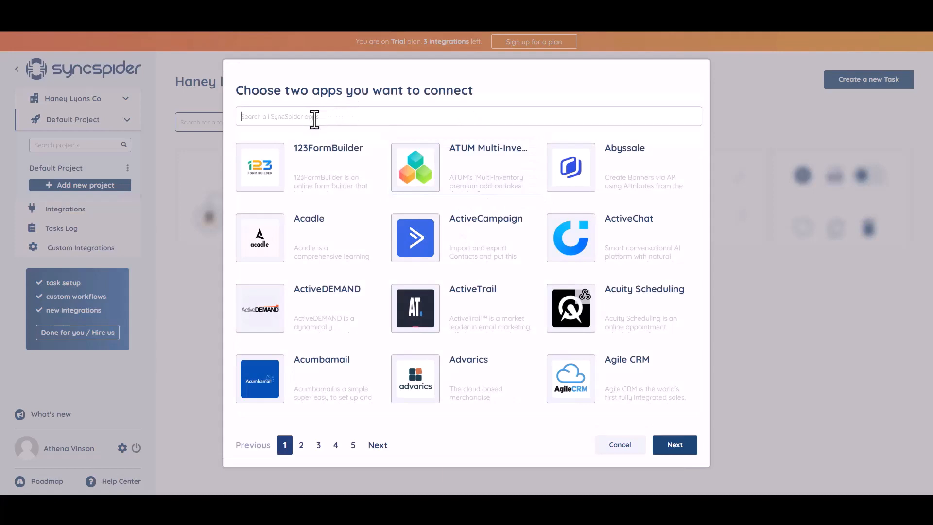
type("WEB")
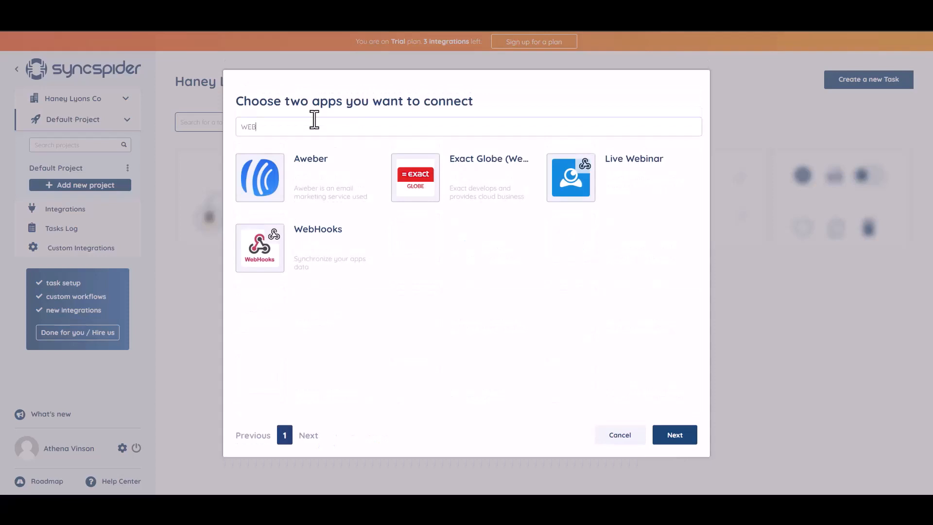
left_click(318, 247)
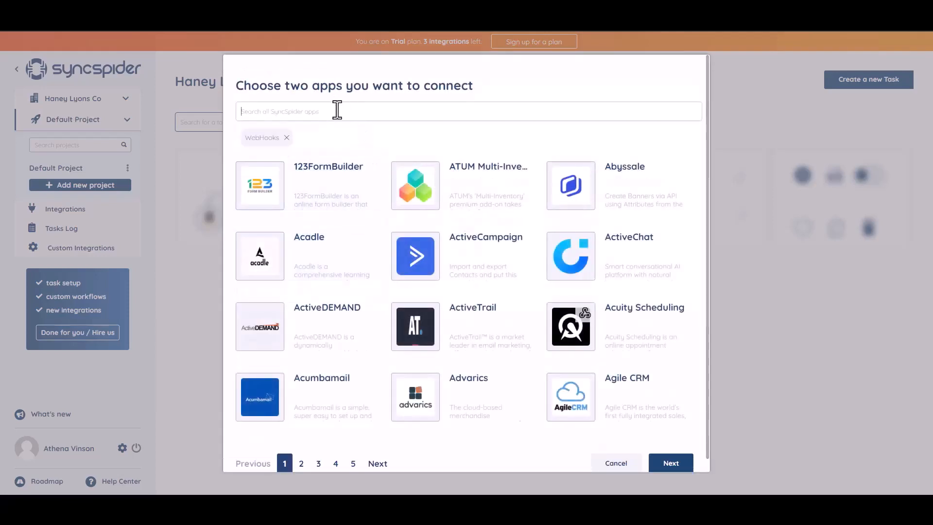
type("ac")
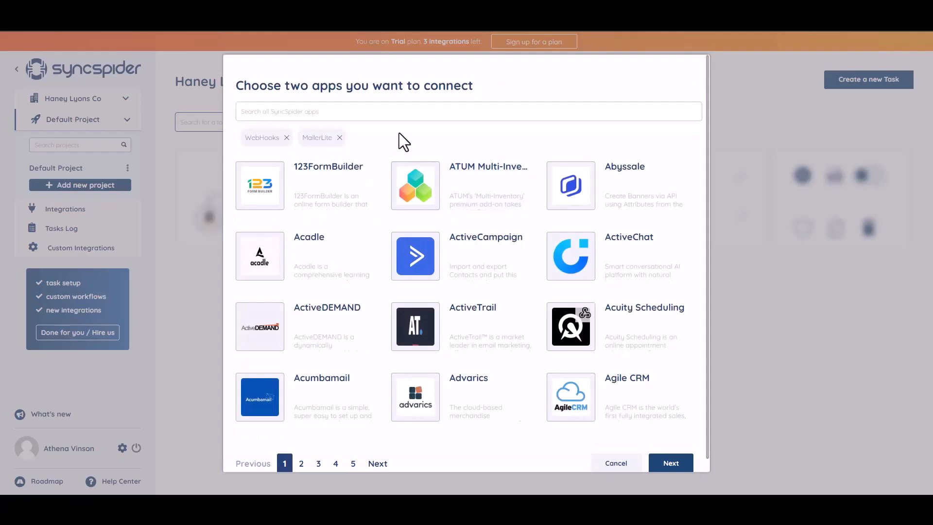
left_click(664, 467)
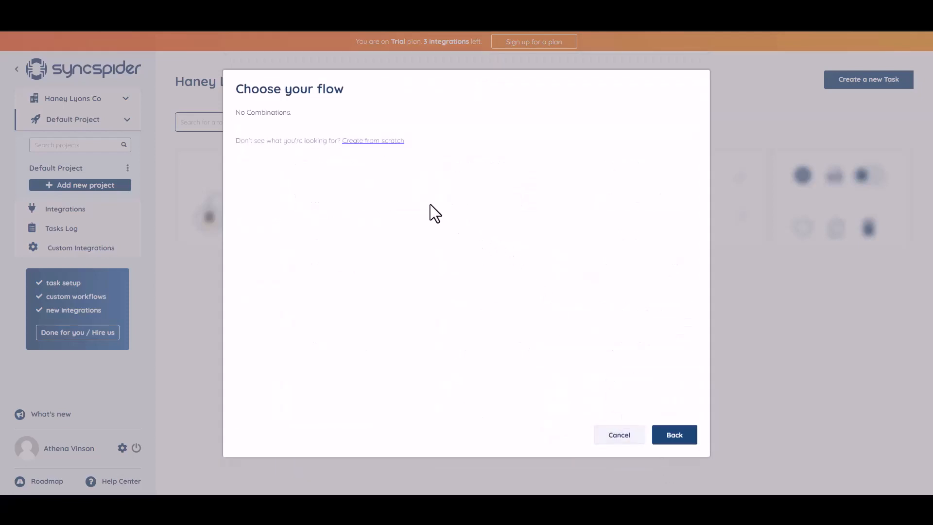
left_click(366, 141)
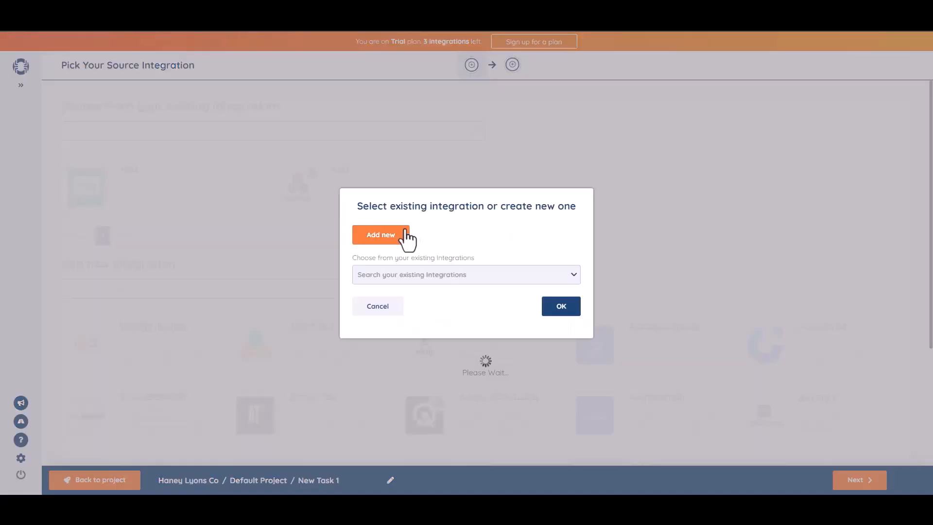
Add a WebHooks source integration named 'Bit Integrations' and copy its webhook URL.
left_click(408, 240)
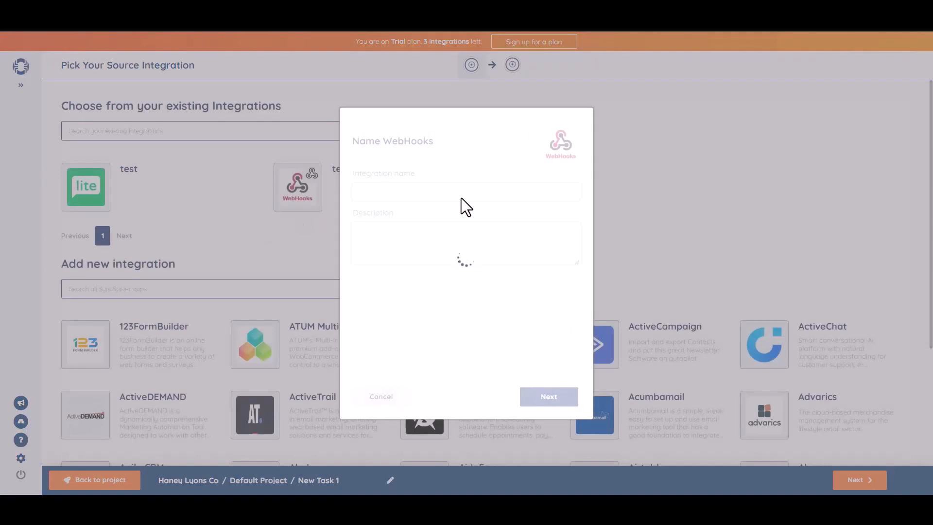
left_click(473, 190)
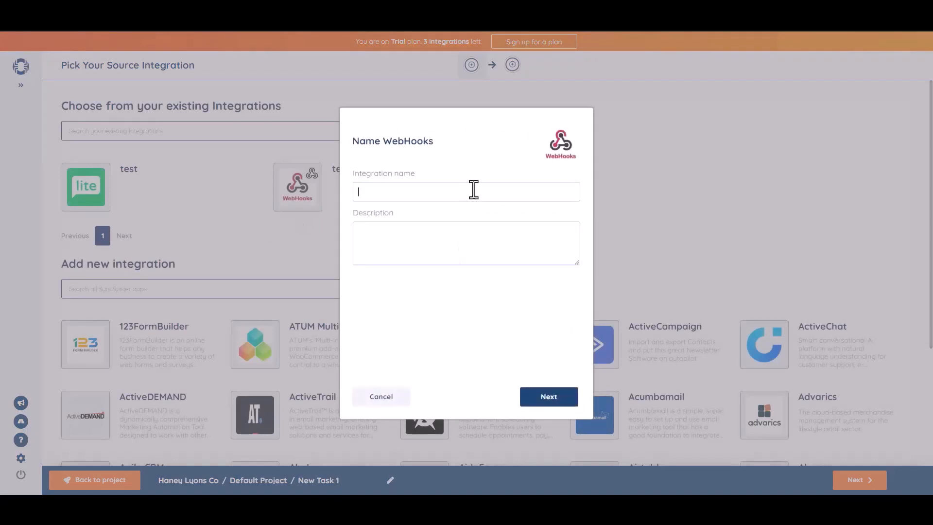
type("Bl")
type("t Integrat")
type("ions")
left_click(550, 397)
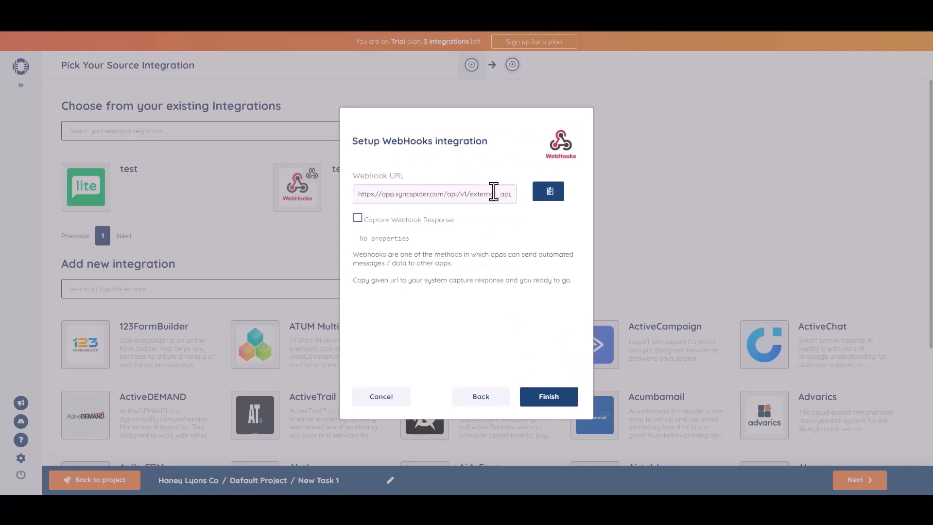
left_click(549, 191)
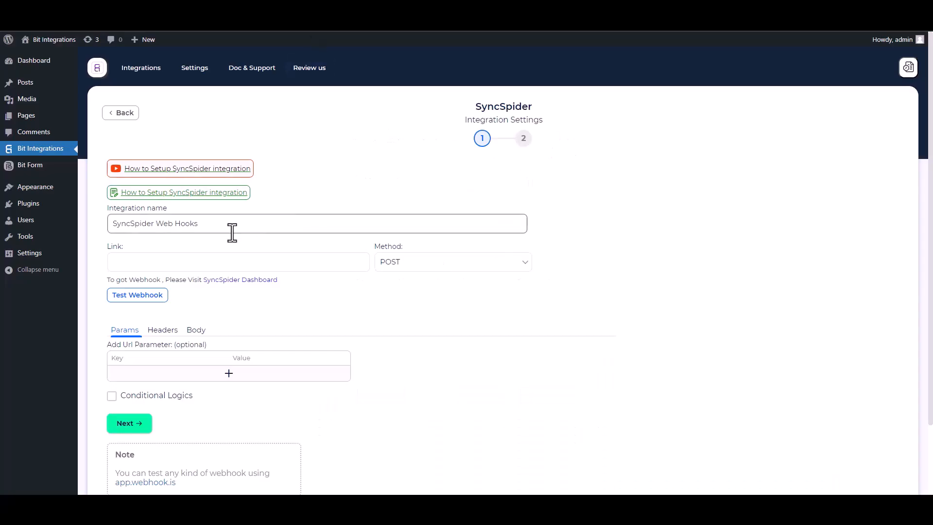
left_click(170, 260)
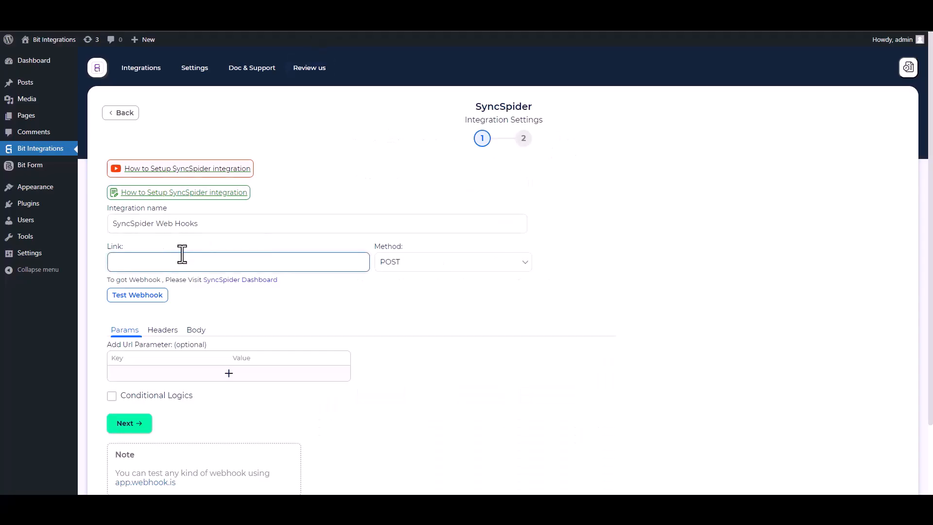
Paste the webhook URL, send all data as application/json, and fire a test request.
key("ctrl+v")
left_click(195, 329)
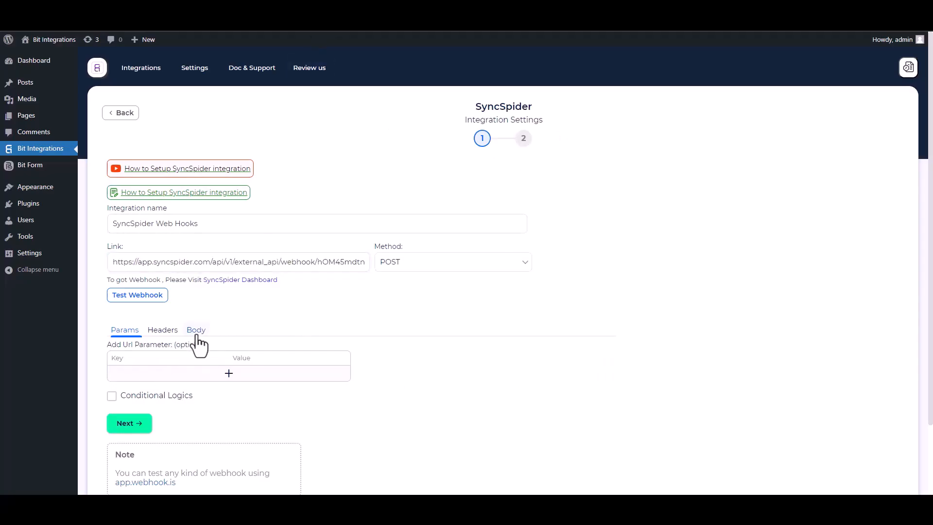
left_click(112, 355)
left_click(166, 391)
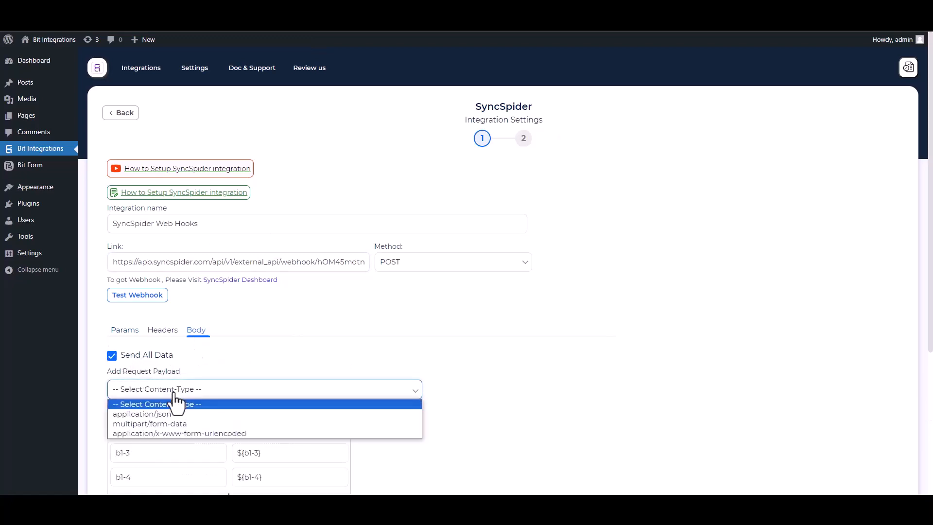
left_click(173, 413)
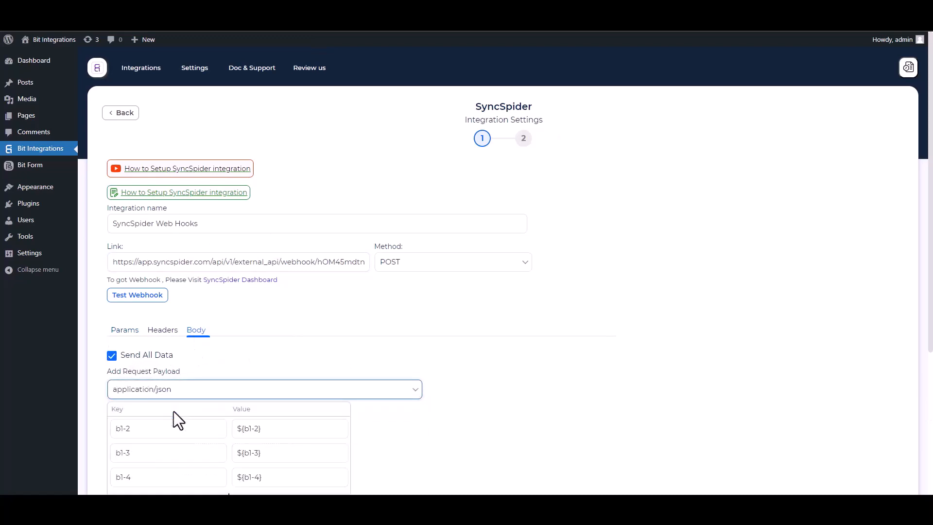
scroll(620, 271, "down", 2)
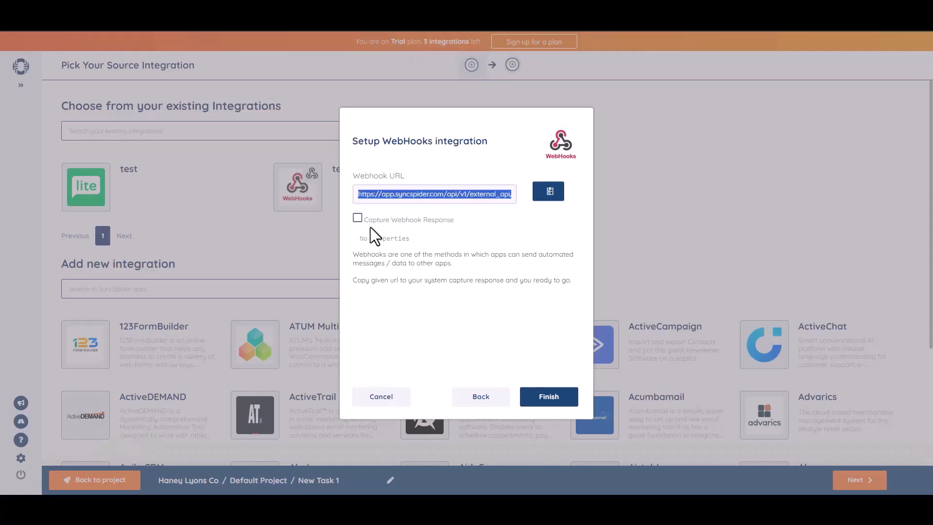
left_click(358, 218)
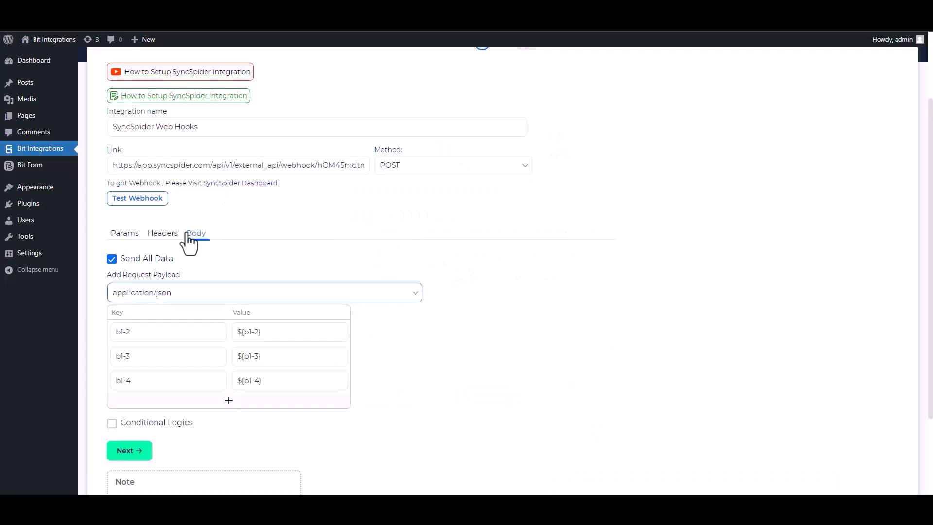
left_click(139, 199)
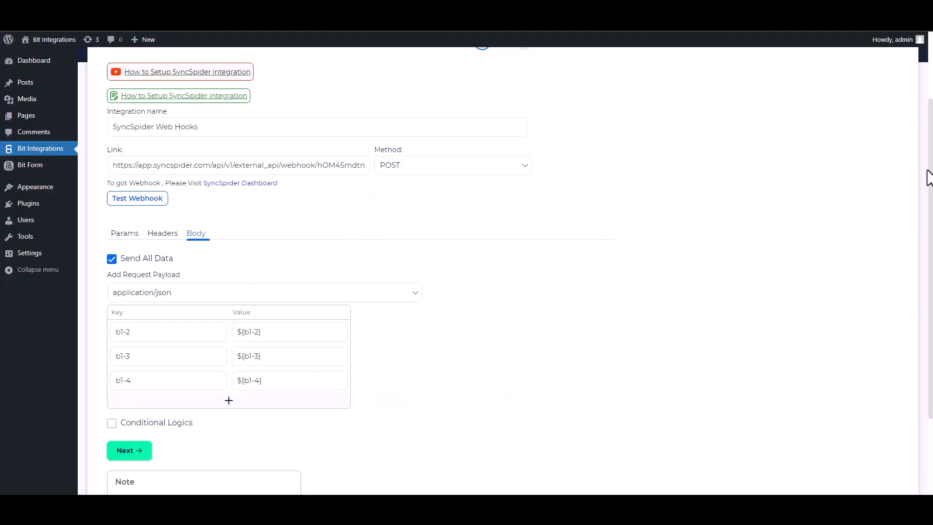
Leave conditional logic off and save the finished webhook integration.
scroll(287, 363, "down", 2)
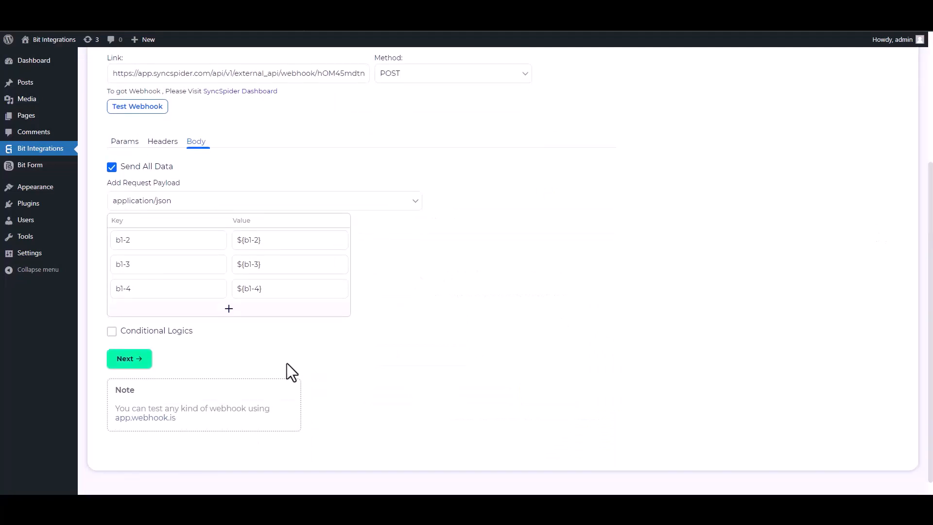
left_click(112, 331)
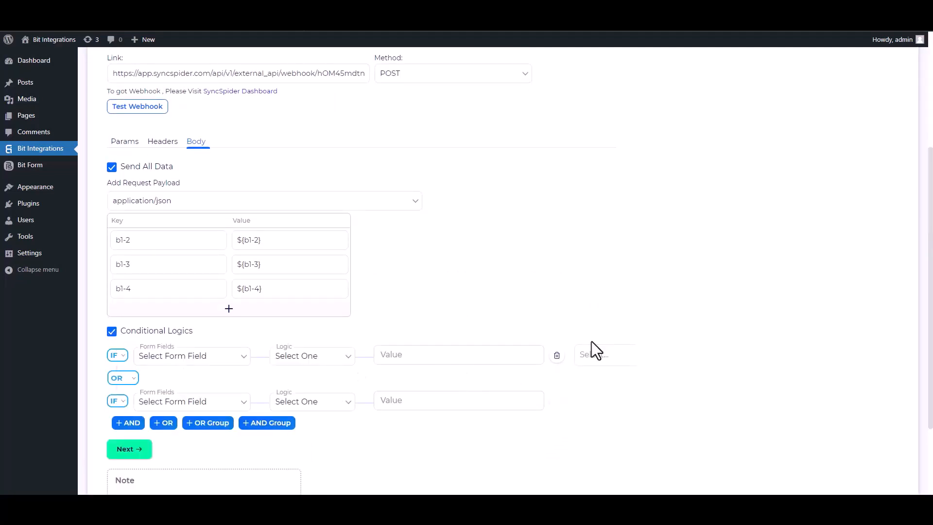
left_click(113, 332)
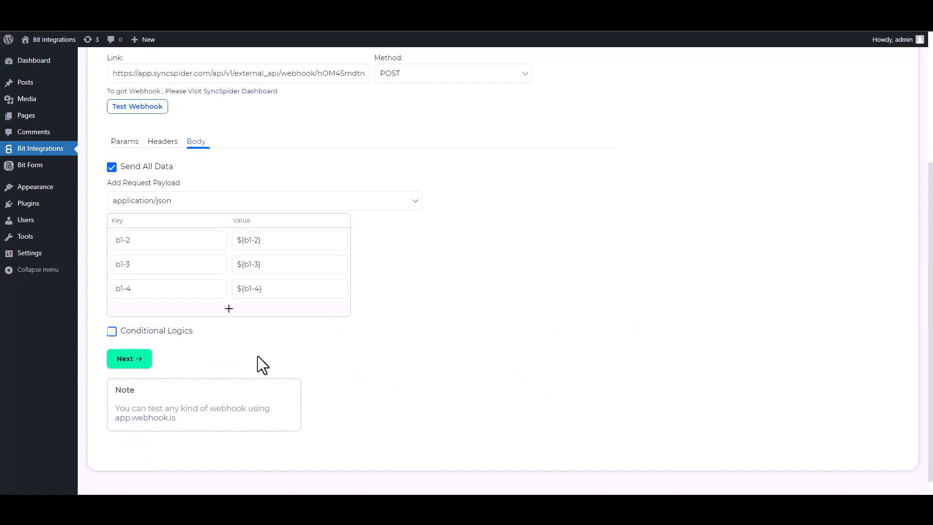
left_click(135, 362)
left_click(486, 199)
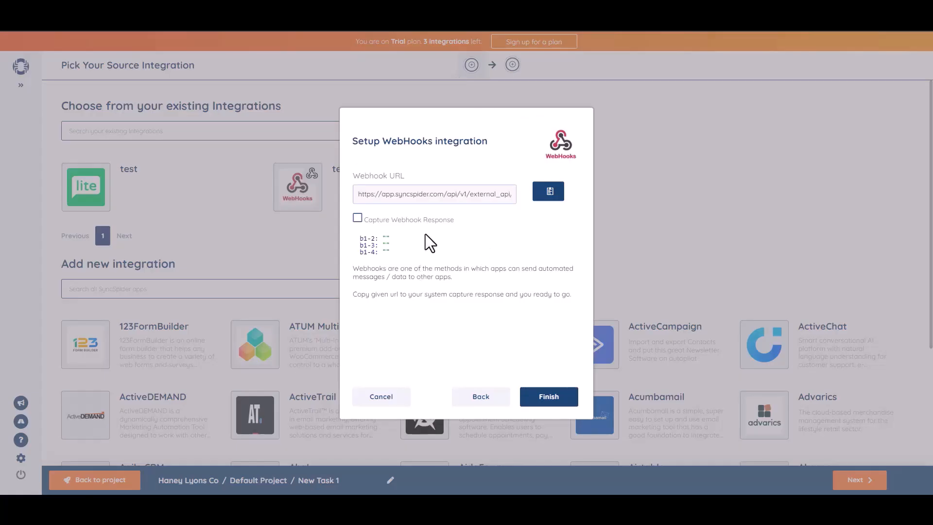
Finish the WebHooks source setup and advance to the target integration.
left_click(548, 400)
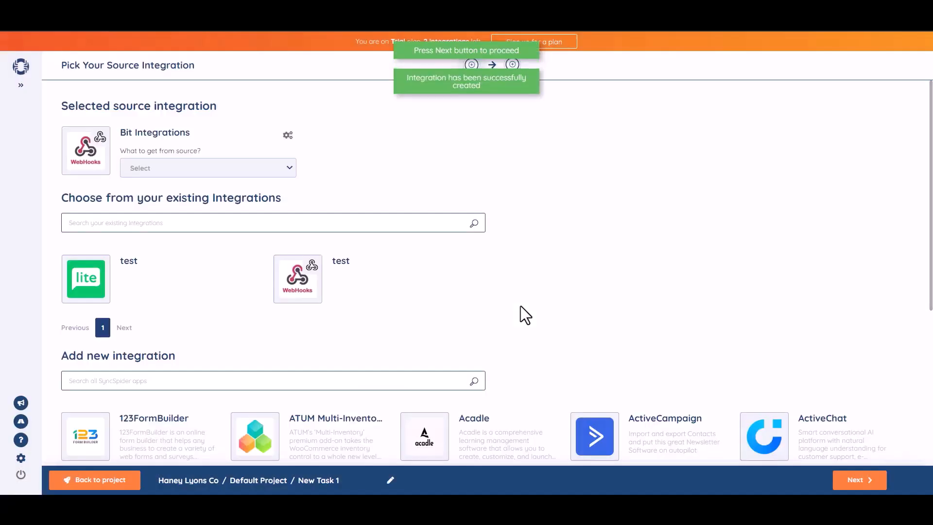
left_click(520, 306)
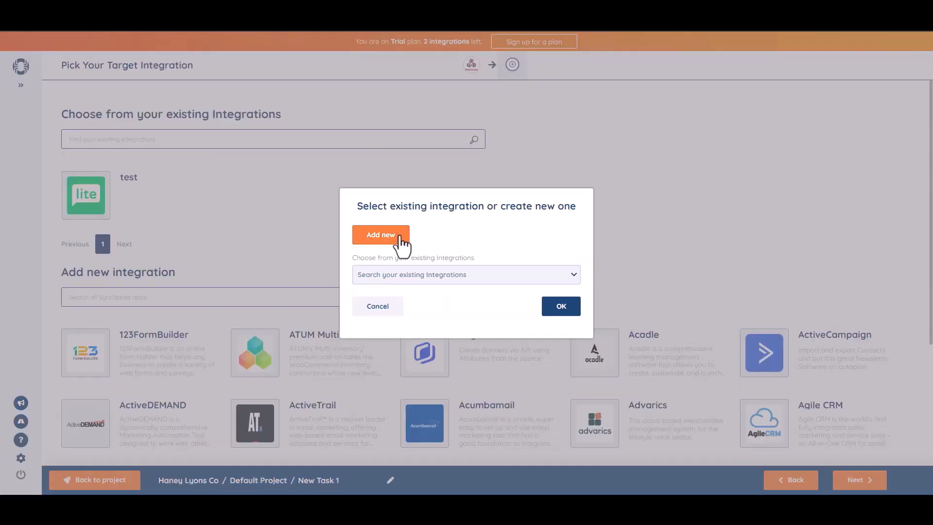
Connect a new MailerLite target integration named 'Bit integrations' with the pasted API key.
left_click(399, 238)
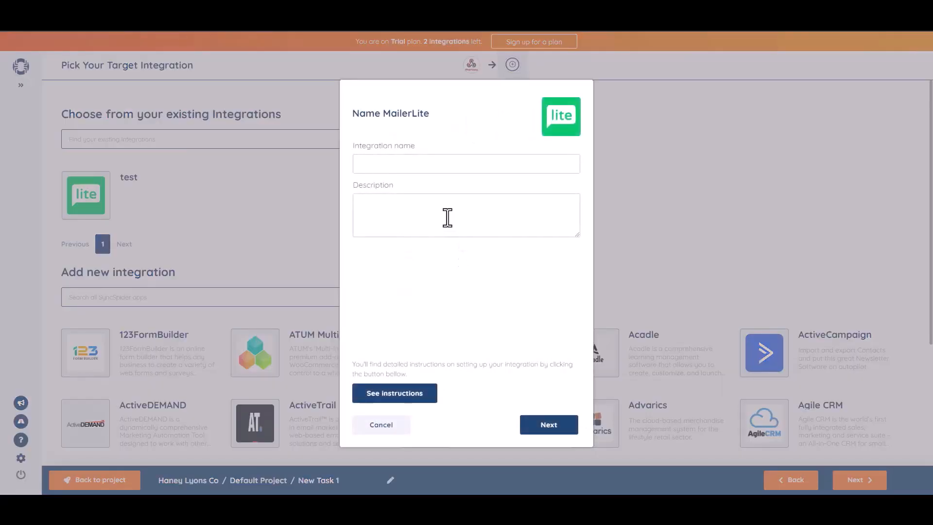
left_click(391, 162)
left_click(548, 421)
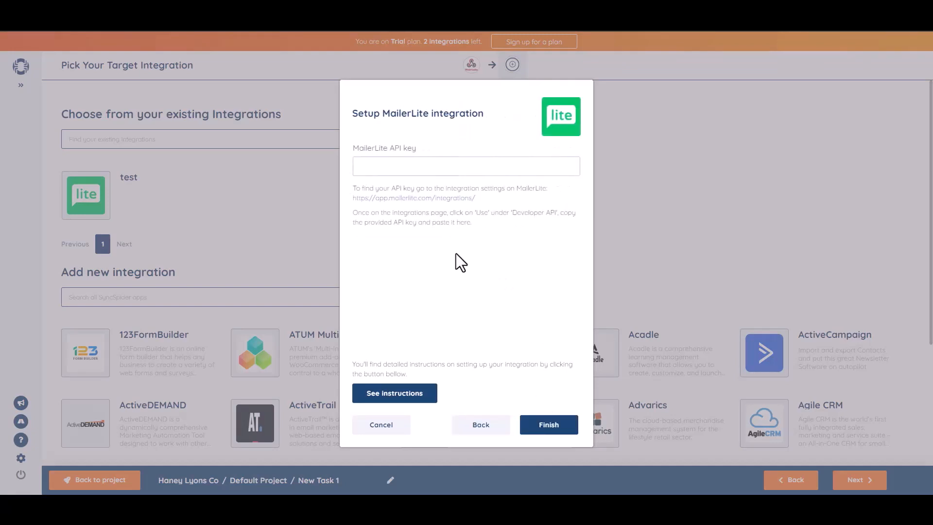
key("ctrl+v")
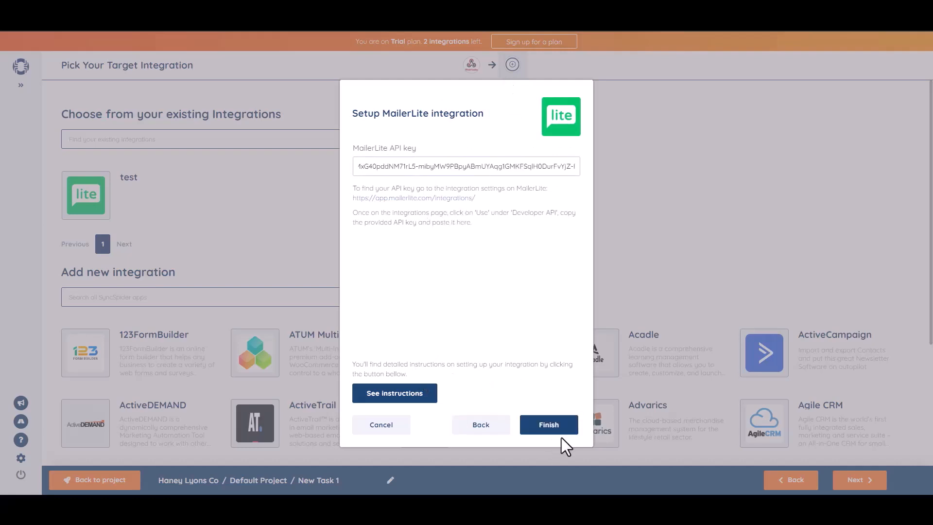
left_click(540, 424)
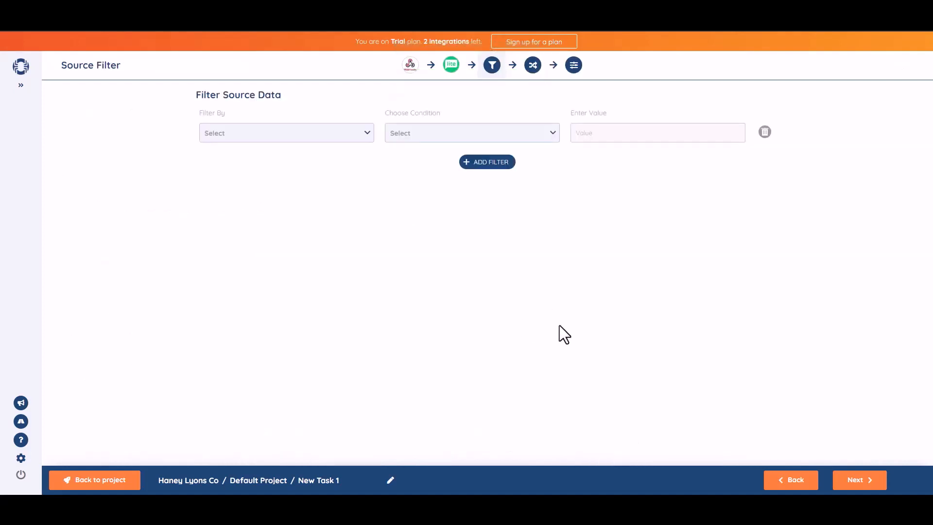
Map webhook field b1-2 to MailerLite Name and b1-3 to Email.
left_click(858, 480)
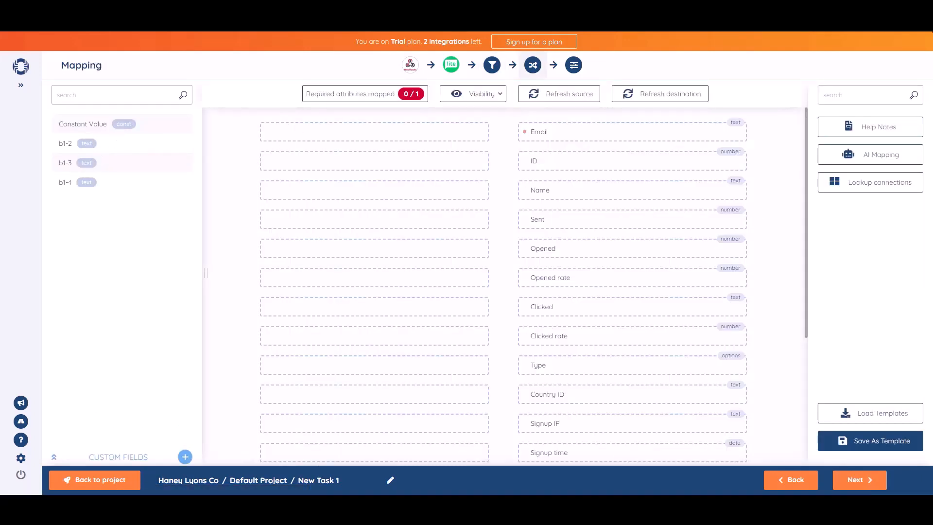
left_click_drag(106, 143, 407, 191)
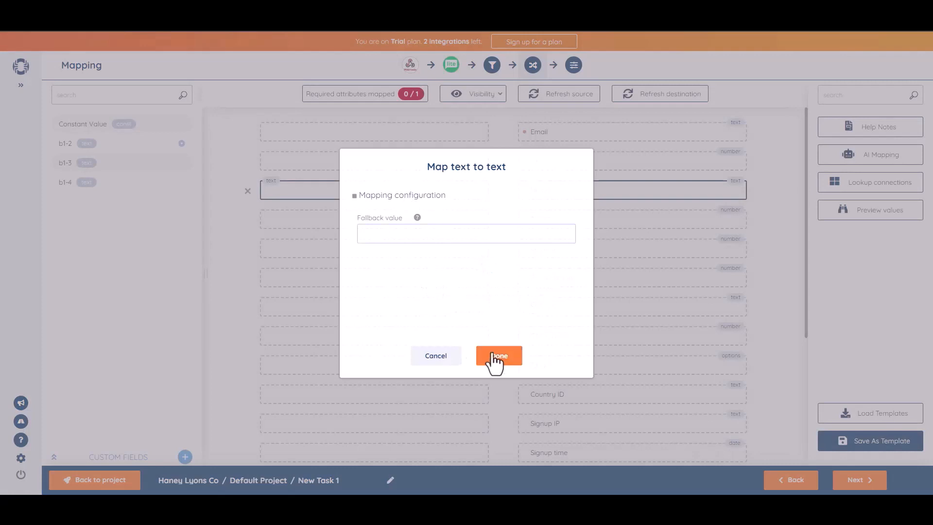
left_click(494, 357)
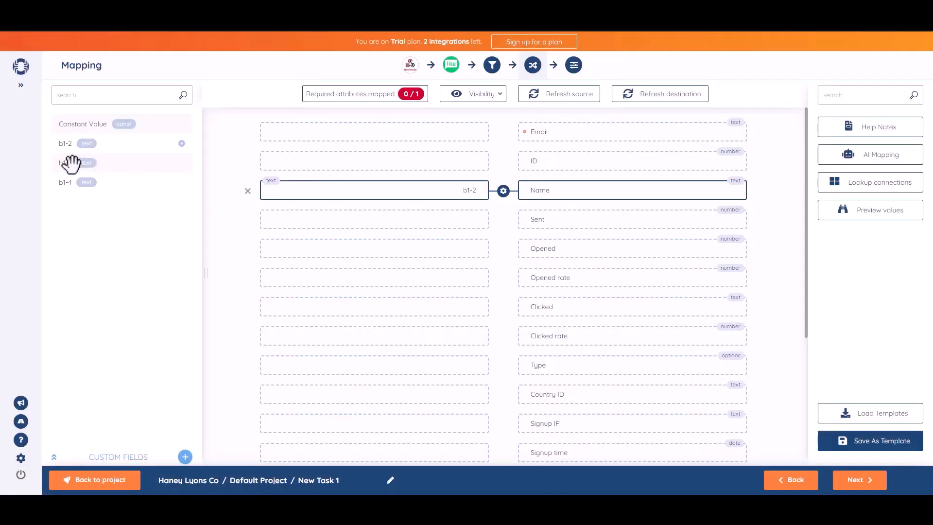
left_click_drag(70, 164, 390, 131)
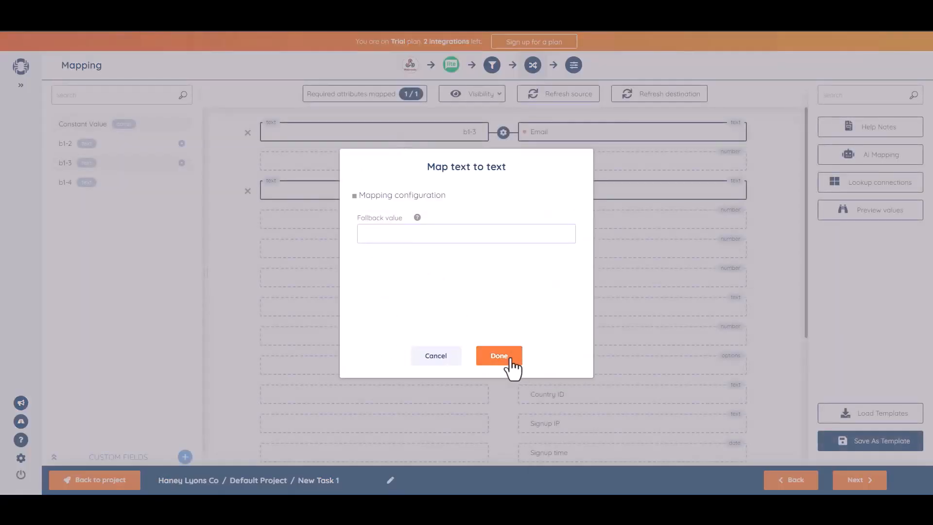
left_click(510, 360)
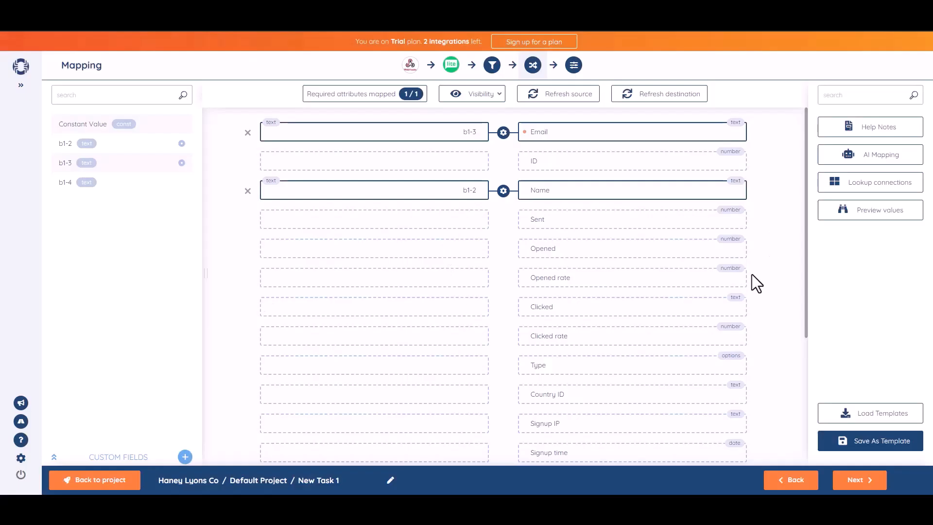
left_click(860, 481)
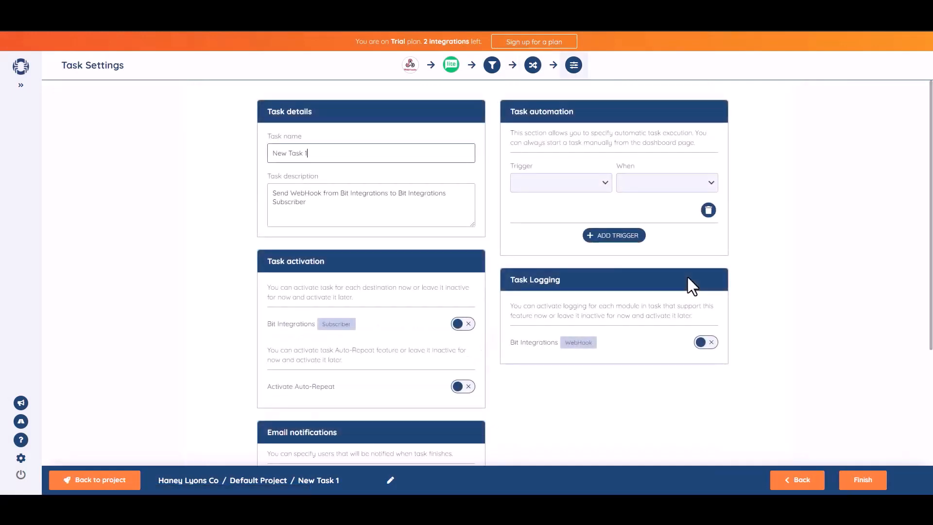
Rename the task to 'Bit Integrations' and activate the Bit Integrations Subscriber destination.
triple_click(338, 161)
type("Bit Integrations")
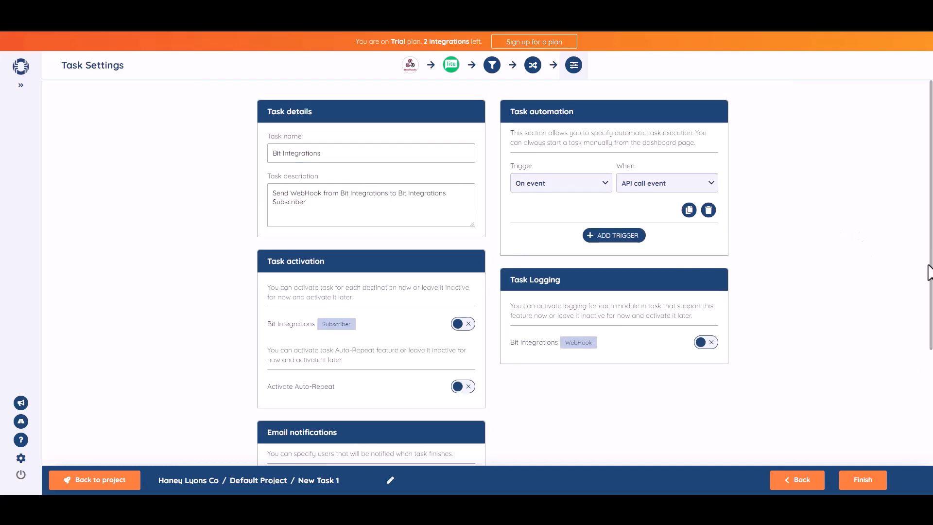
scroll(930, 272, "down", 1)
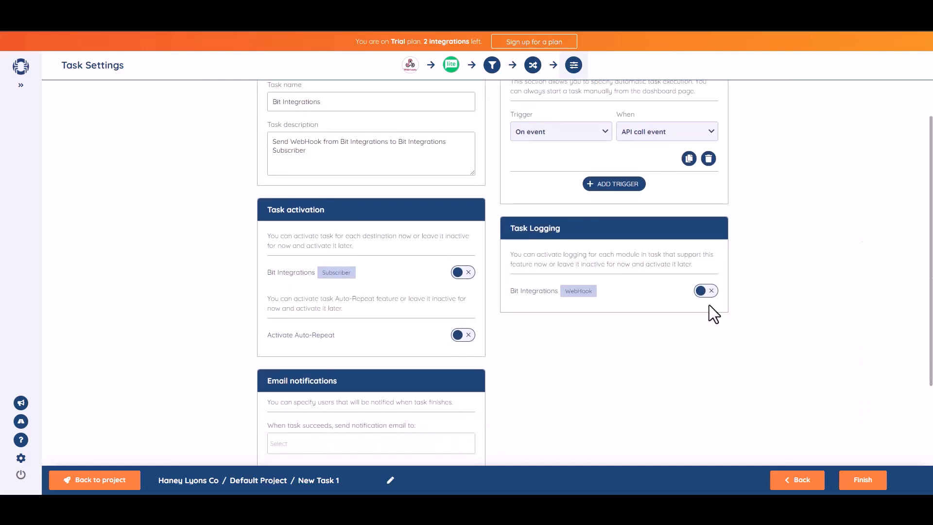
left_click(468, 280)
scroll(927, 255, "down", 2)
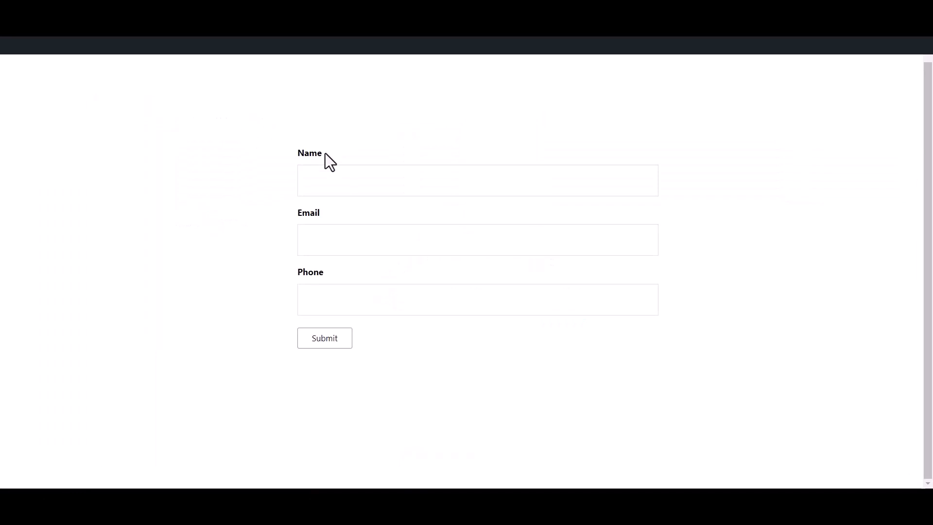
Submit the contact form with name 'Bit Integrations', an email address and a phone number.
left_click(331, 178)
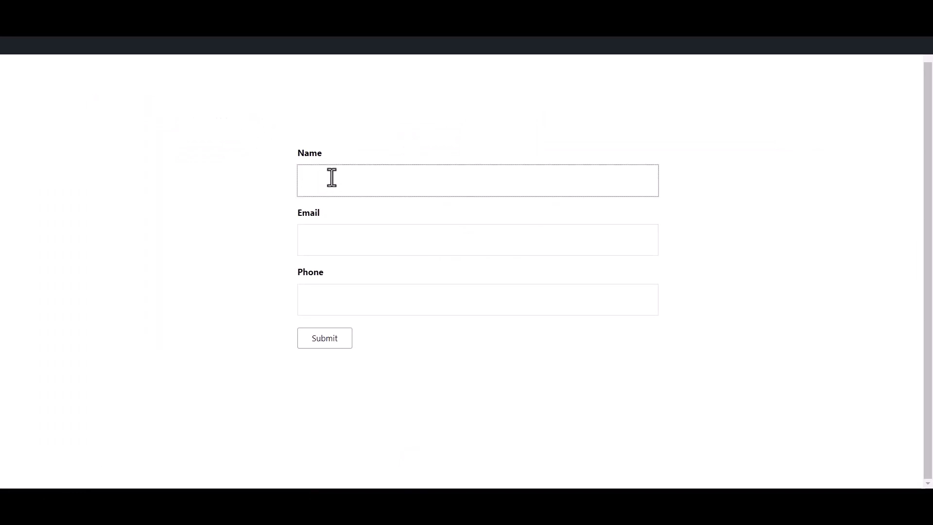
type("Bit Integrations")
left_click(339, 239)
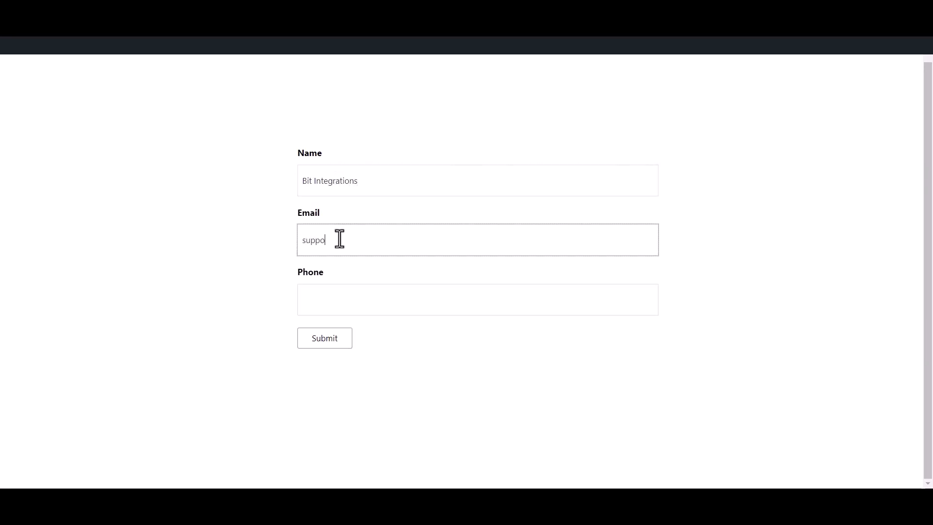
left_click(361, 305)
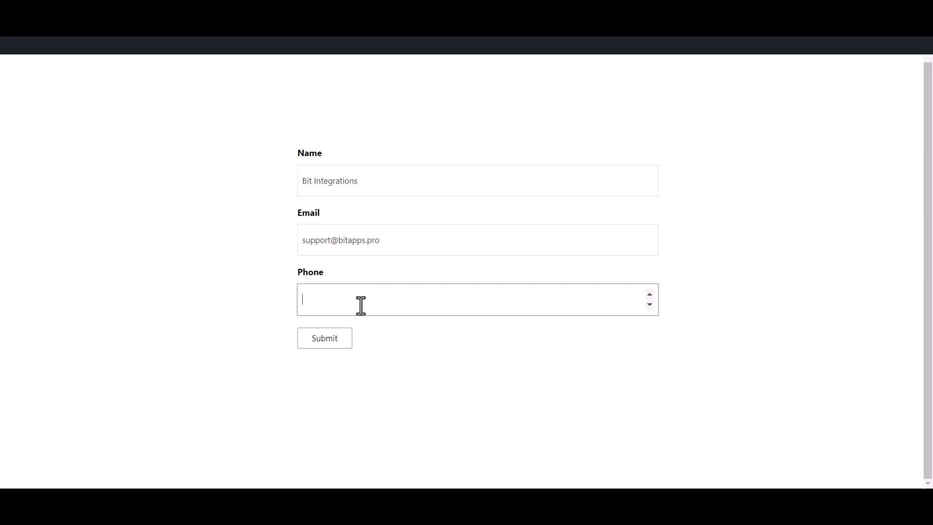
type("444555666")
left_click(400, 331)
left_click(325, 345)
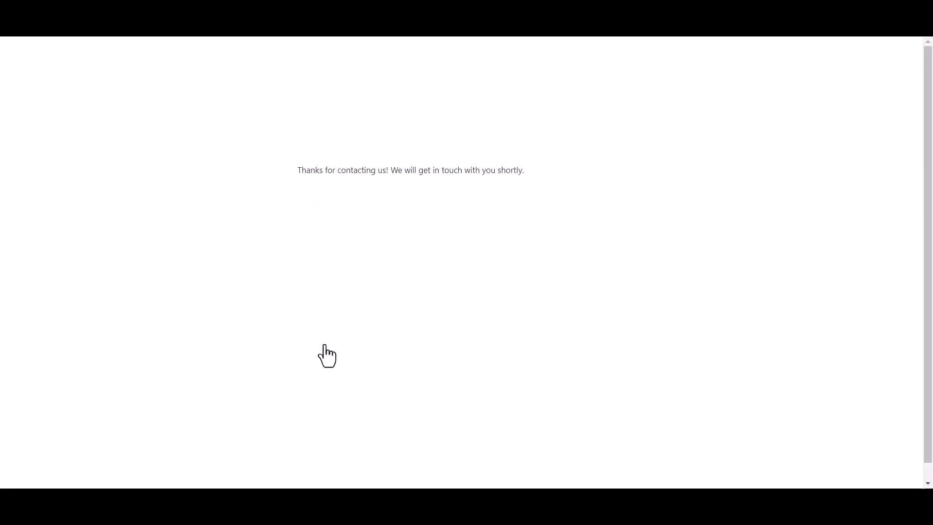
triple_click(420, 171)
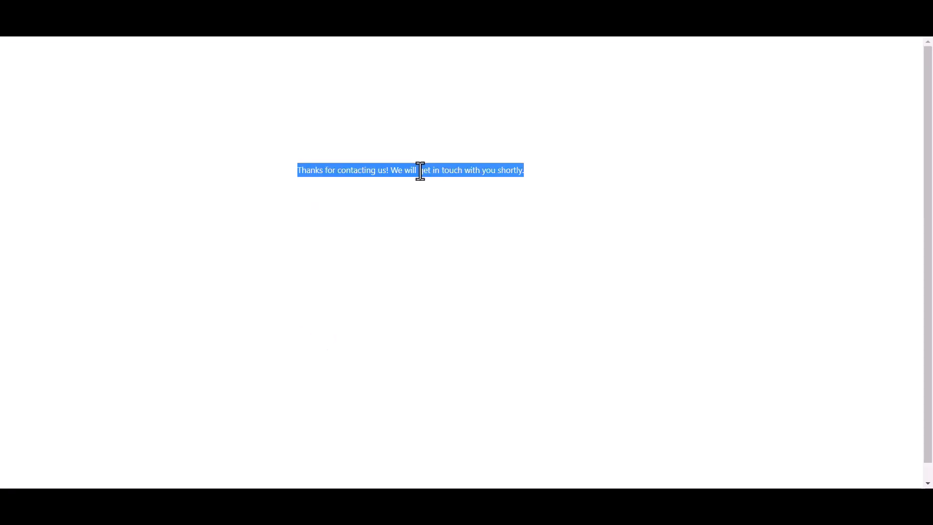
left_click(476, 104)
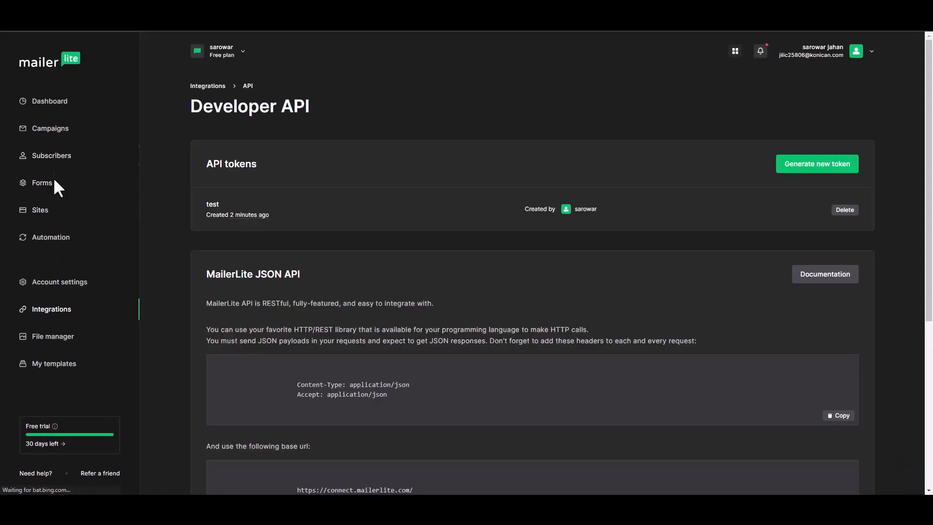
Open the new MailerLite subscriber's profile to confirm the name Bit Integrations and API signup.
left_click(54, 159)
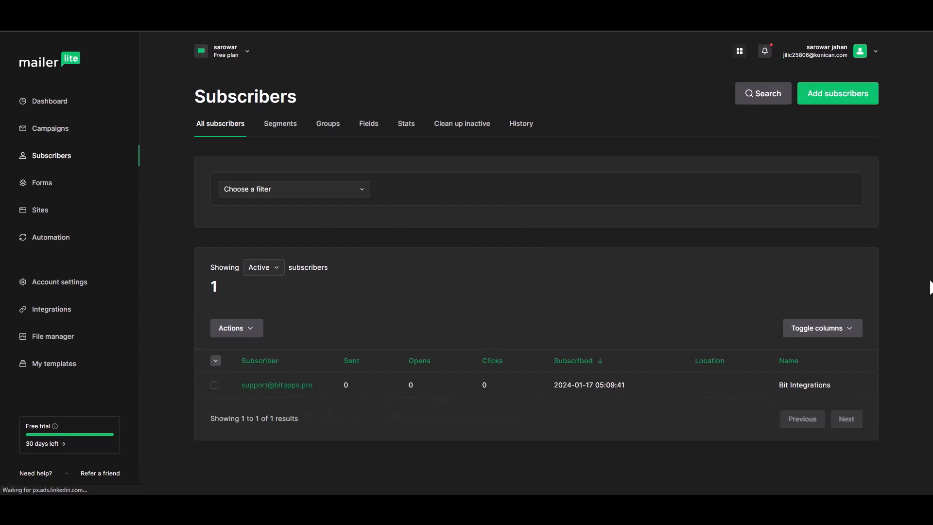
left_click(299, 386)
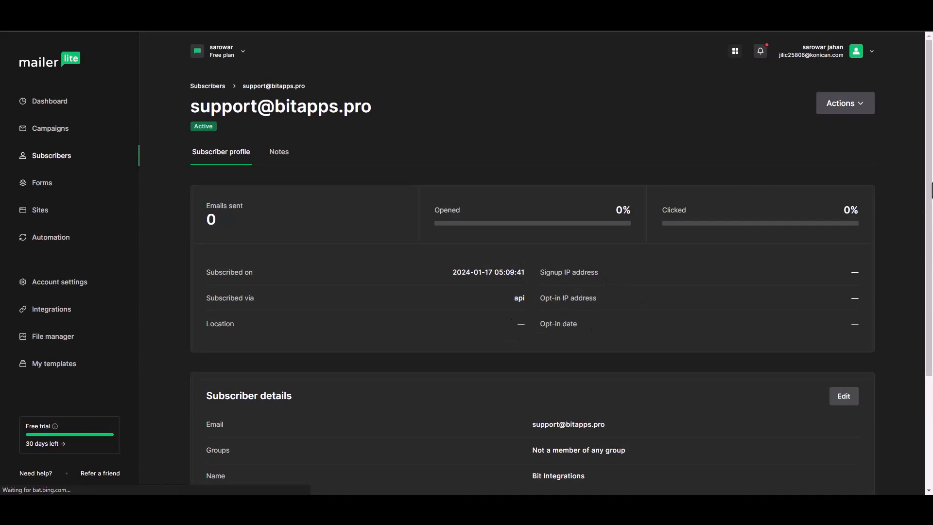
scroll(928, 243, "down", 2)
scroll(928, 257, "down", 2)
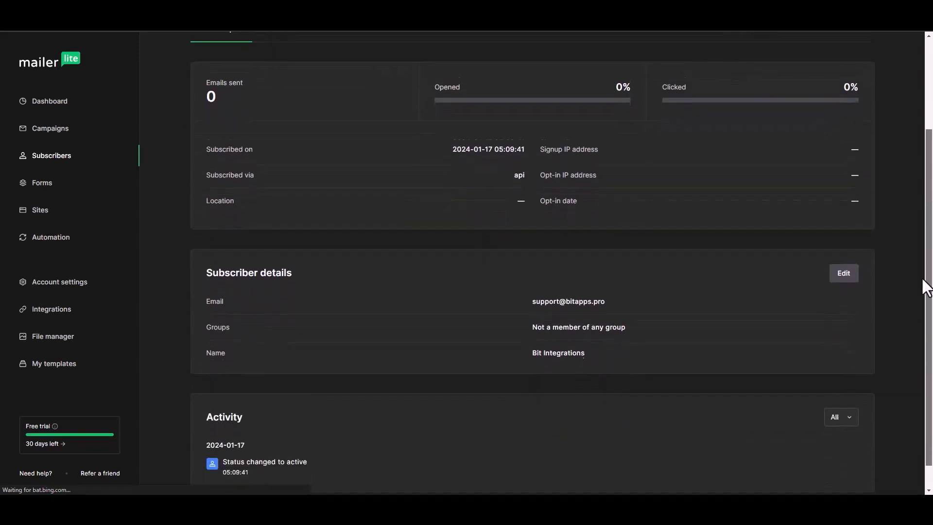
scroll(924, 292, "up", 1)
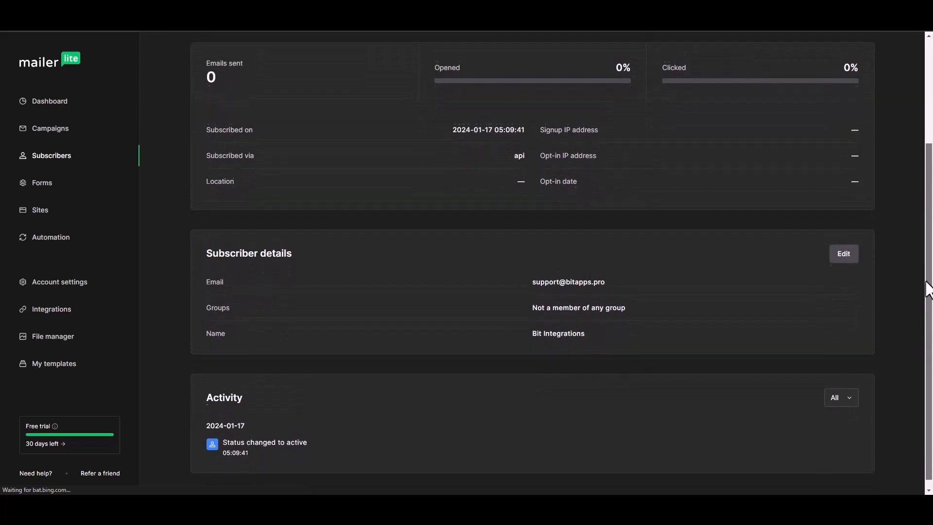